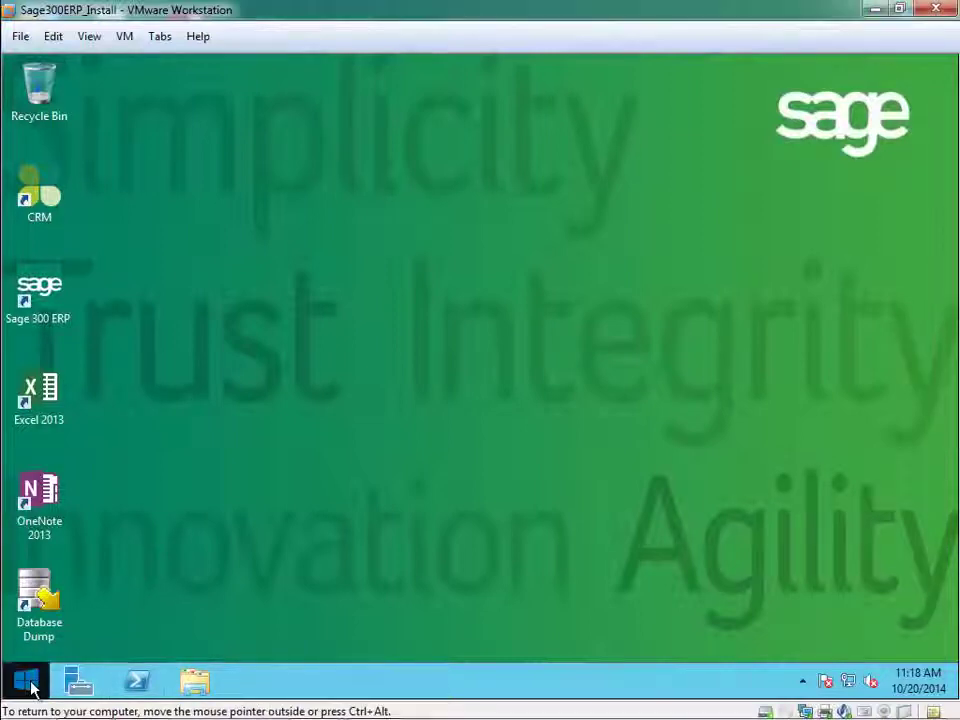
Open File Explorer and browse to C:\Program Files (x86)\Sage\Sage 300 ERP.
right_click(28, 684)
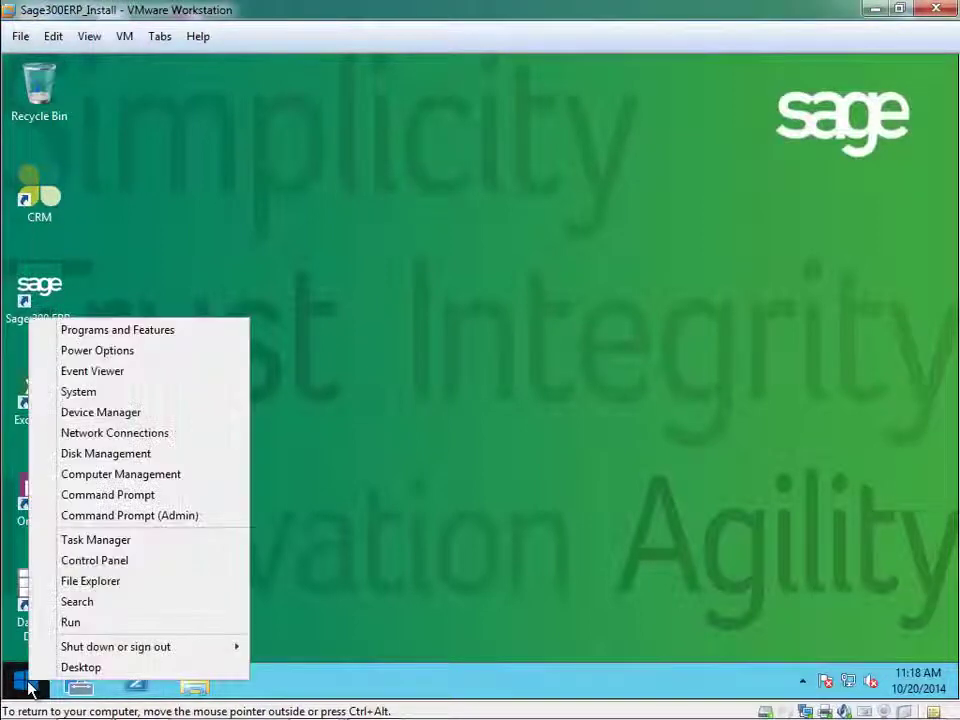
left_click(130, 580)
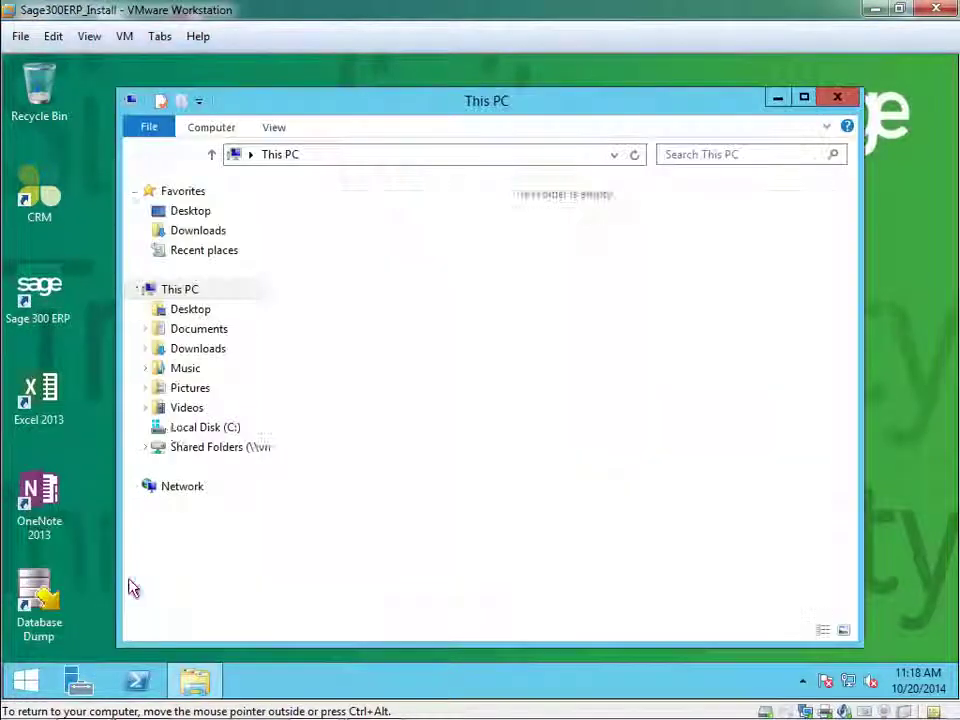
left_click(223, 428)
double_click(383, 292)
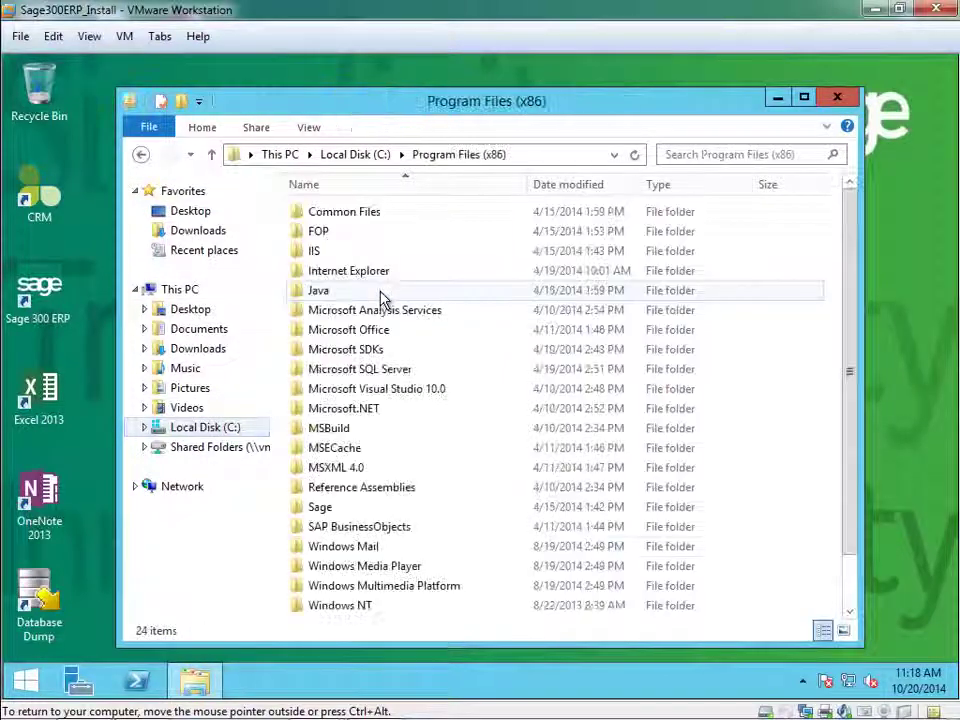
double_click(322, 508)
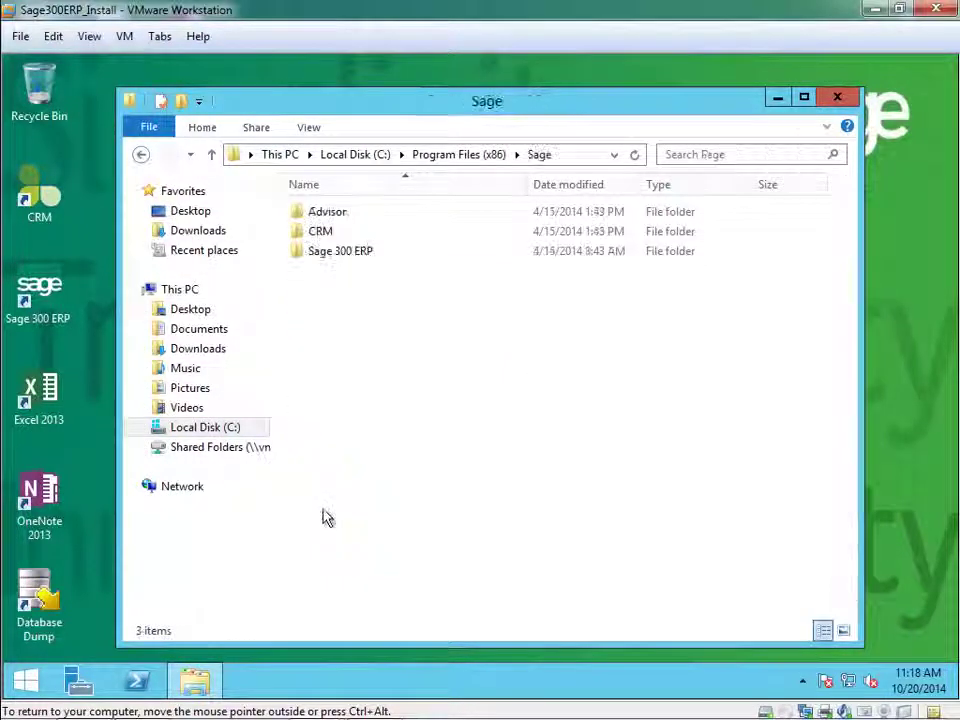
double_click(335, 255)
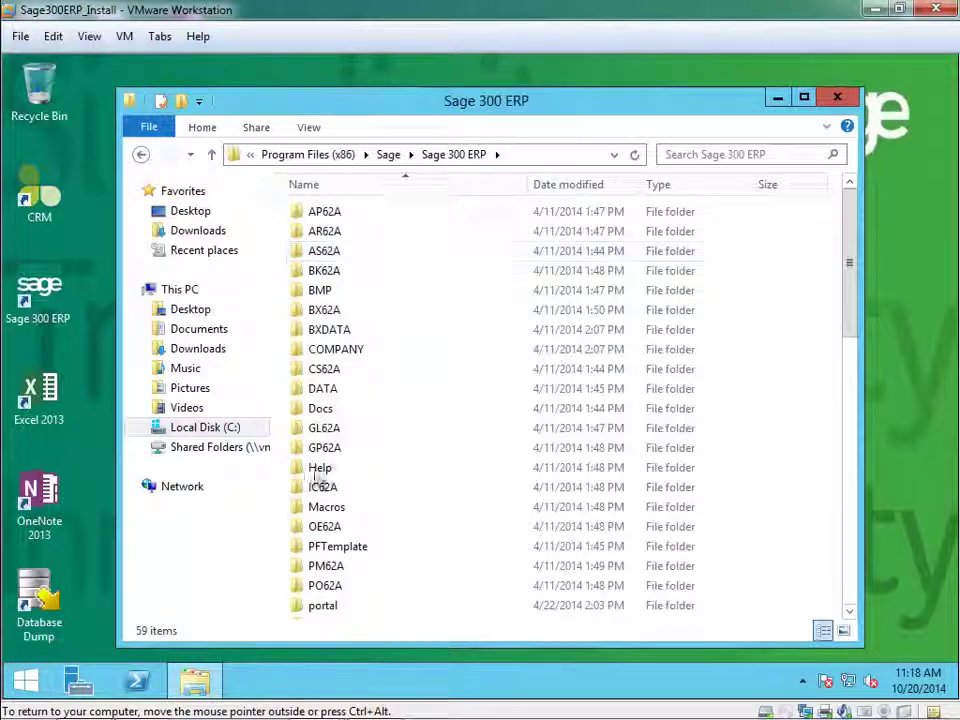
Open the Runtime folder and select the dbdump32 application.
left_click(350, 512)
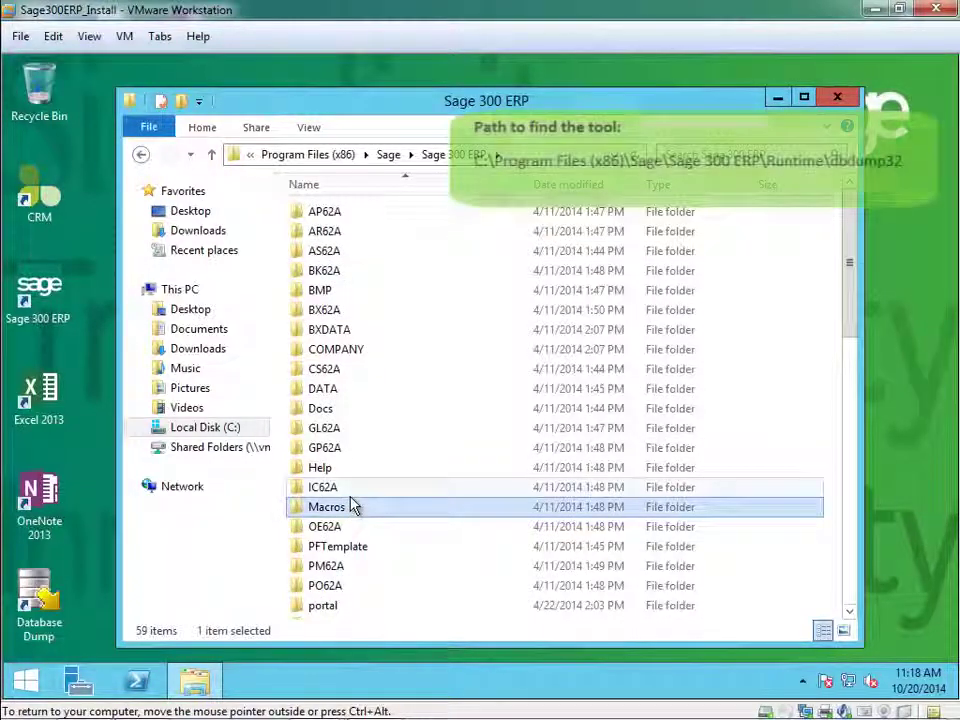
scroll(354, 506, "down", 7)
left_click(331, 207)
double_click(333, 210)
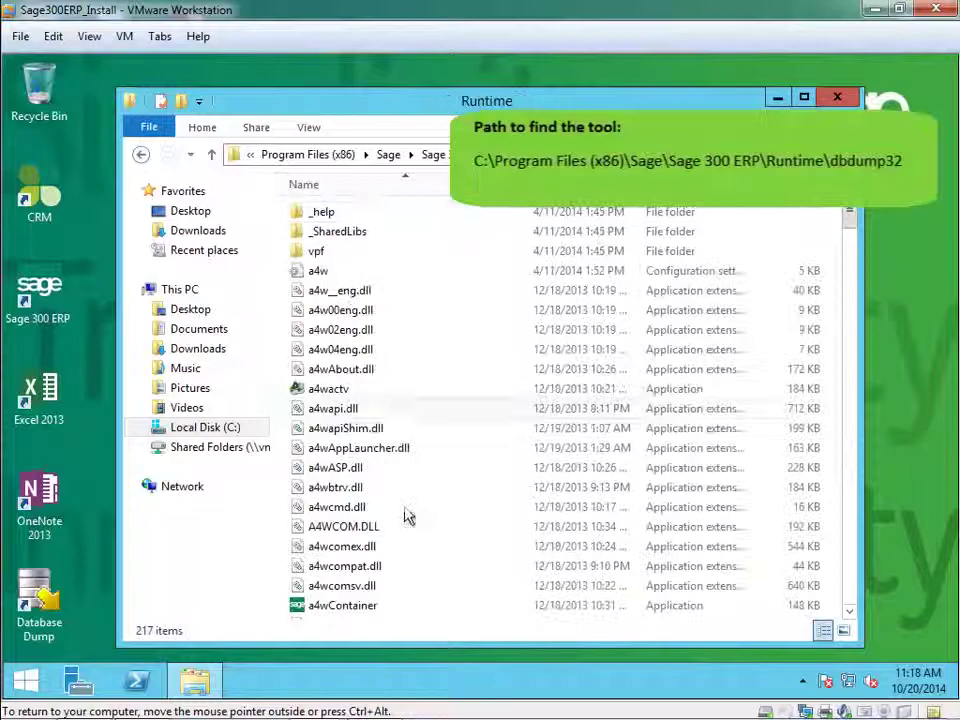
left_click_drag(848, 220, 846, 505)
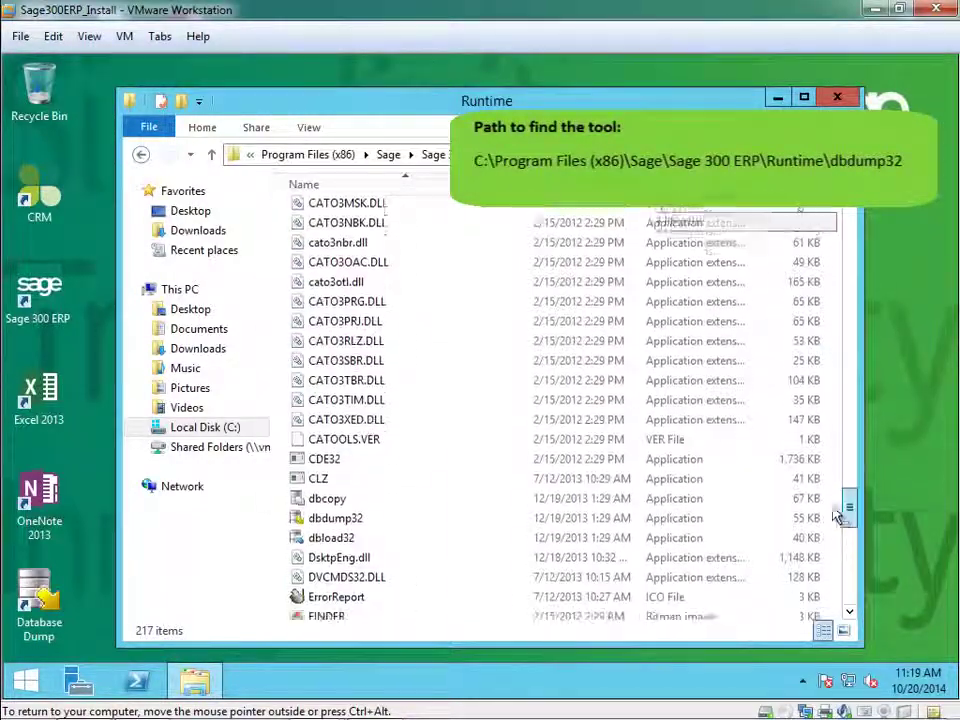
left_click(335, 522)
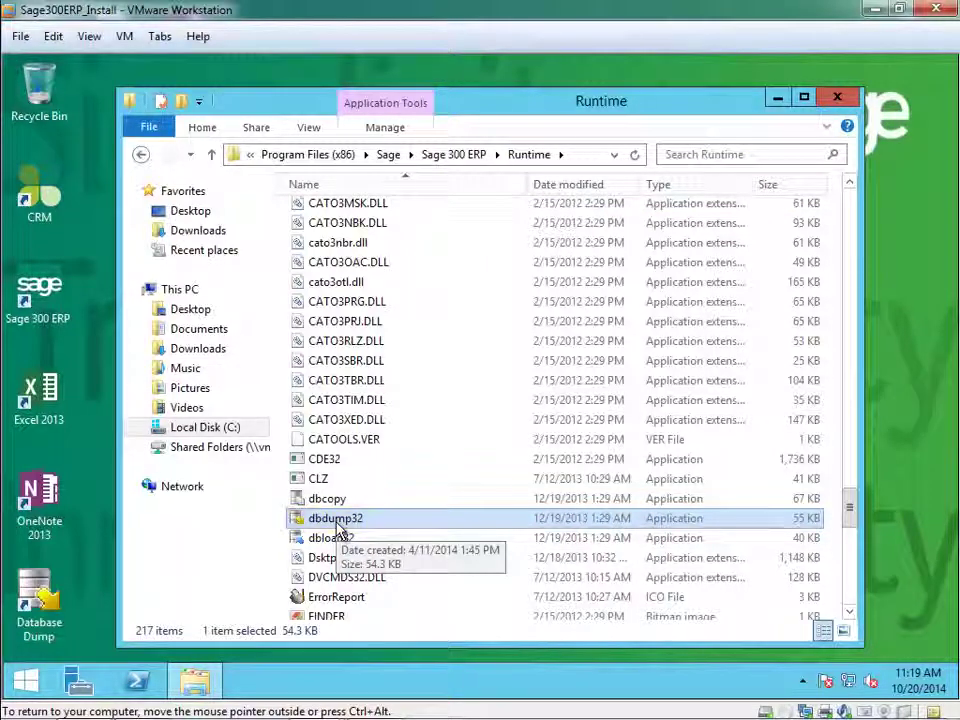
Close Explorer, launch Database Dump from the Start tiles, and sign on with the password.
left_click(837, 97)
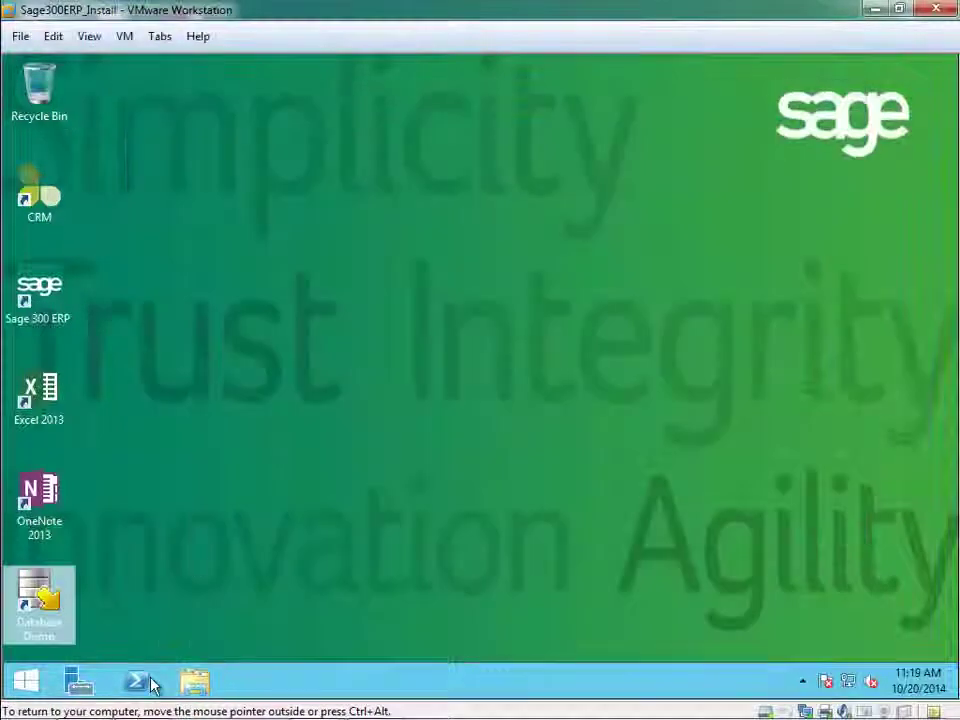
left_click(26, 681)
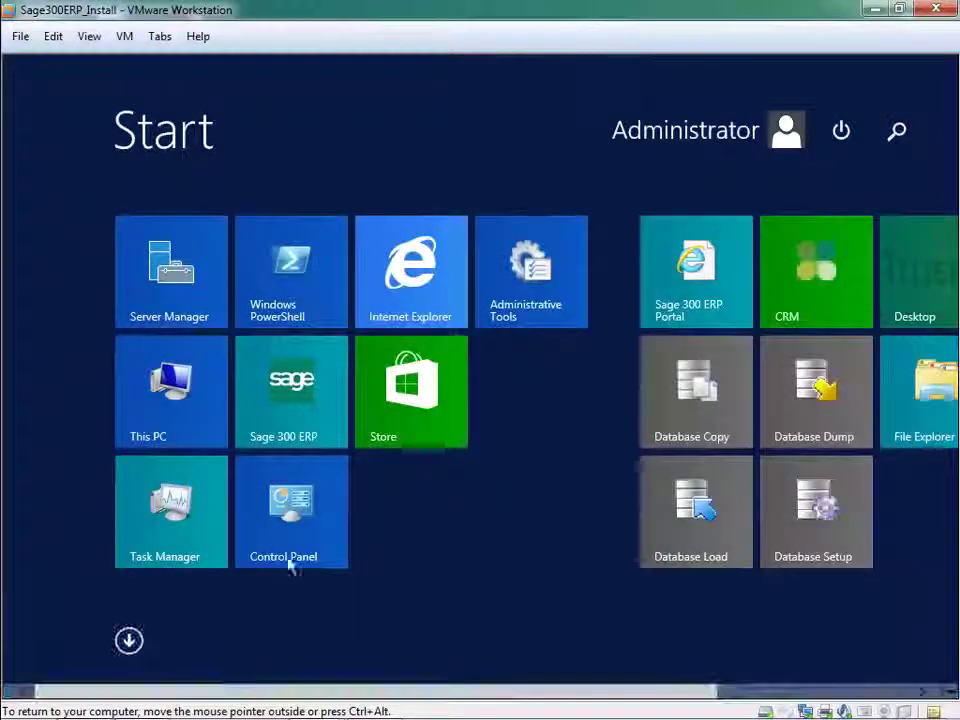
left_click_drag(199, 692, 407, 688)
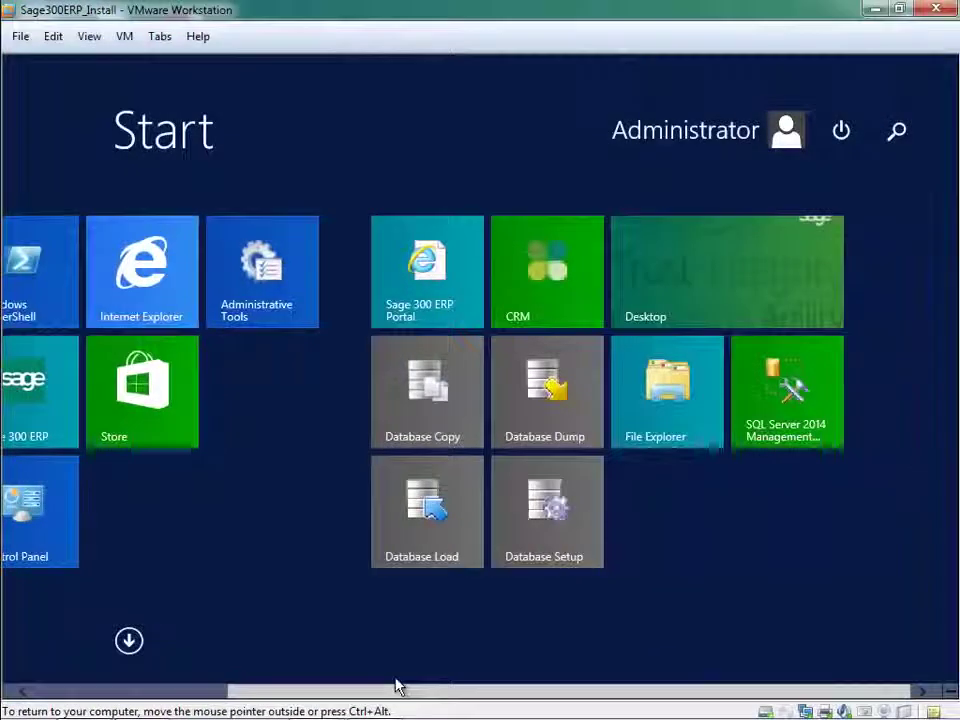
left_click(549, 402)
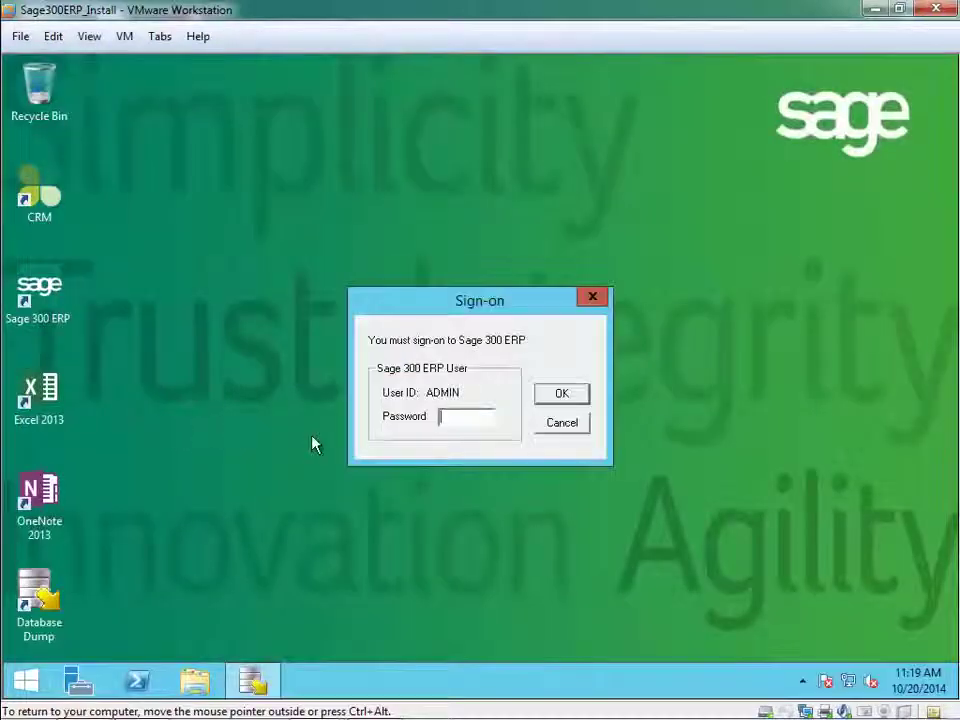
type("ADMIN")
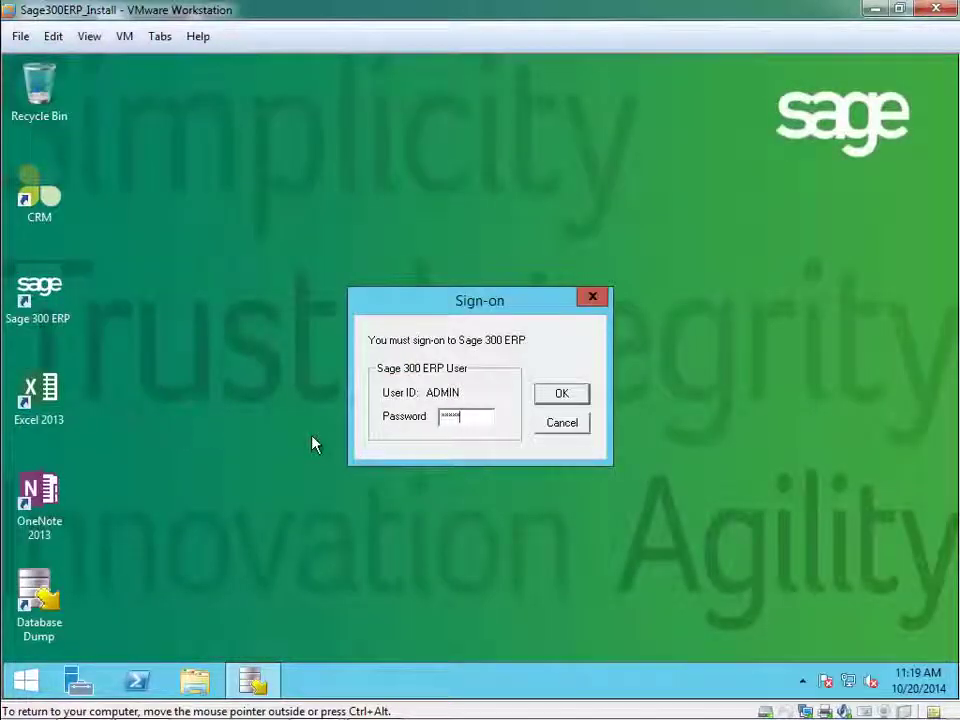
key("Return")
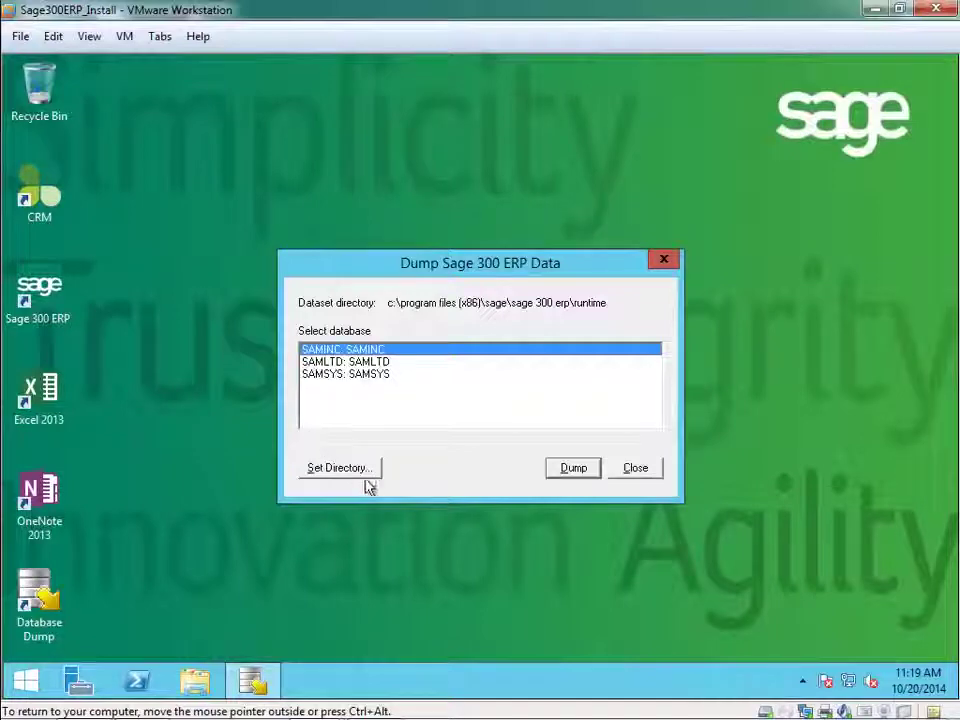
Set the dataset directory to Local Disk (C:), then extend the path to c:\backup.
left_click(357, 470)
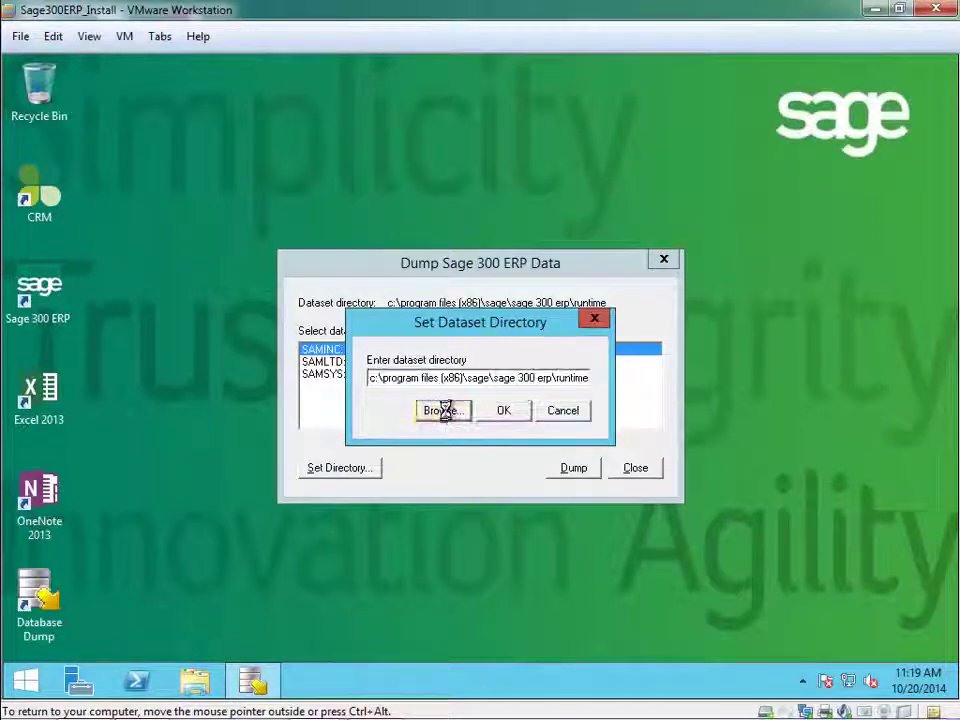
left_click(445, 413)
left_click(357, 344)
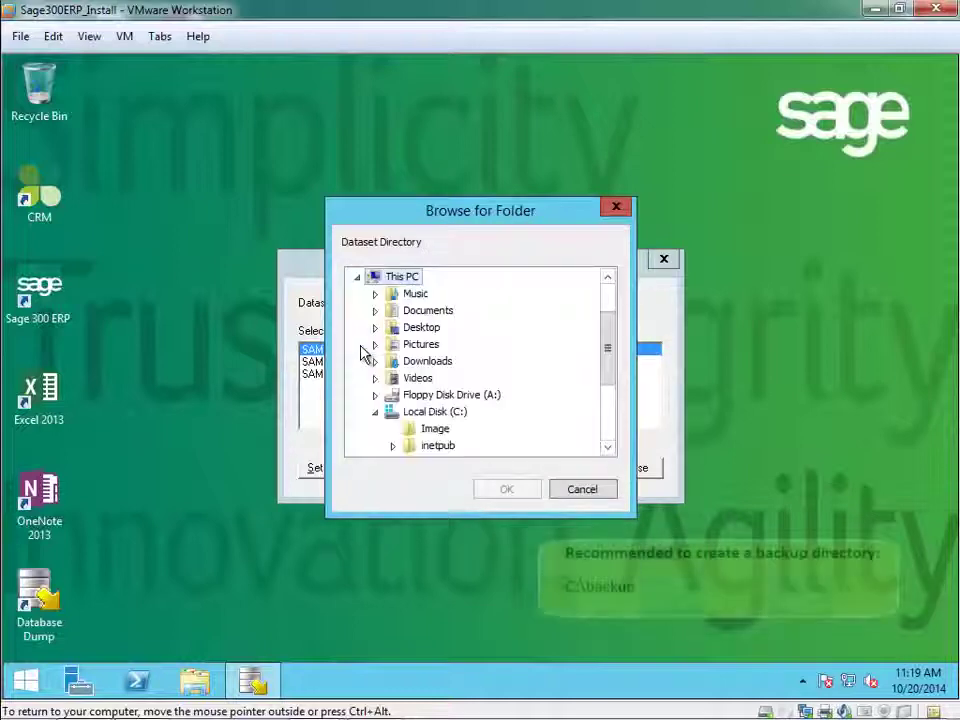
left_click(443, 413)
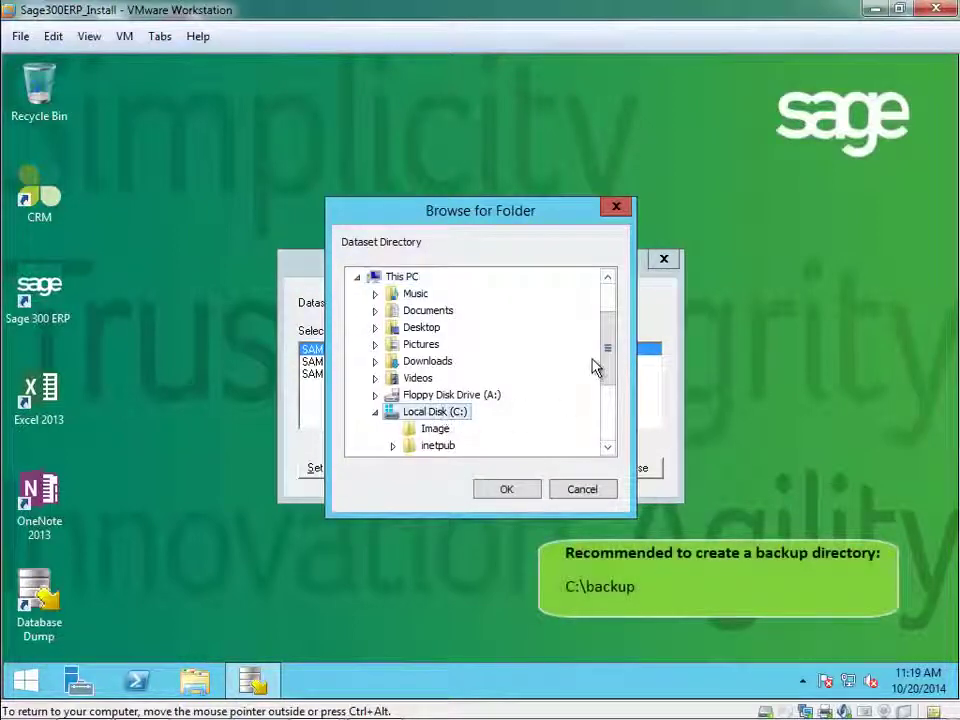
left_click_drag(606, 364, 611, 386)
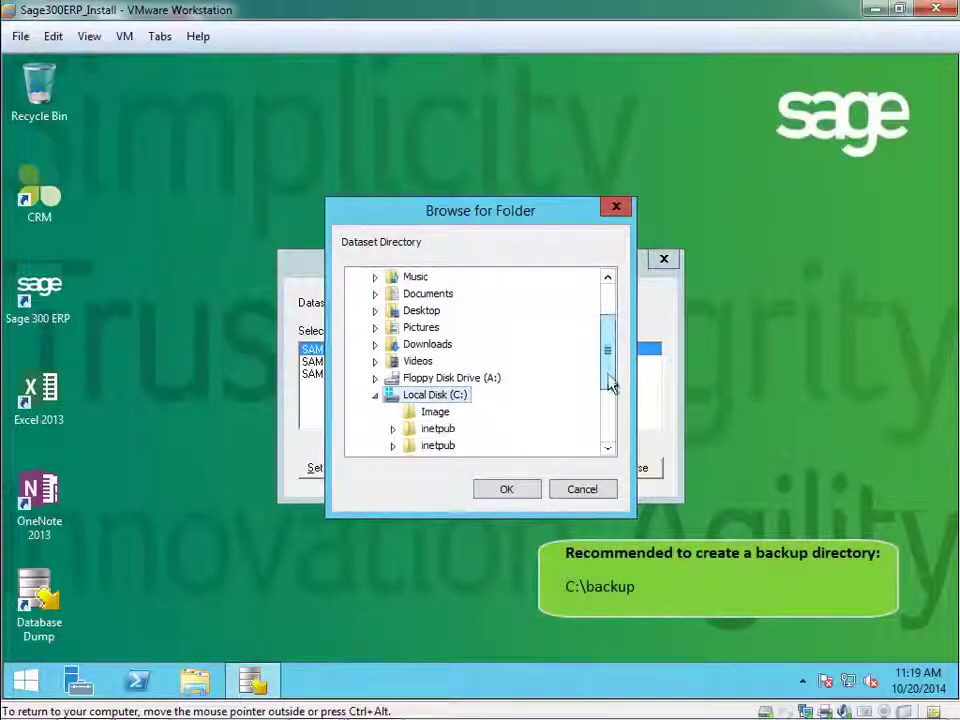
left_click(506, 494)
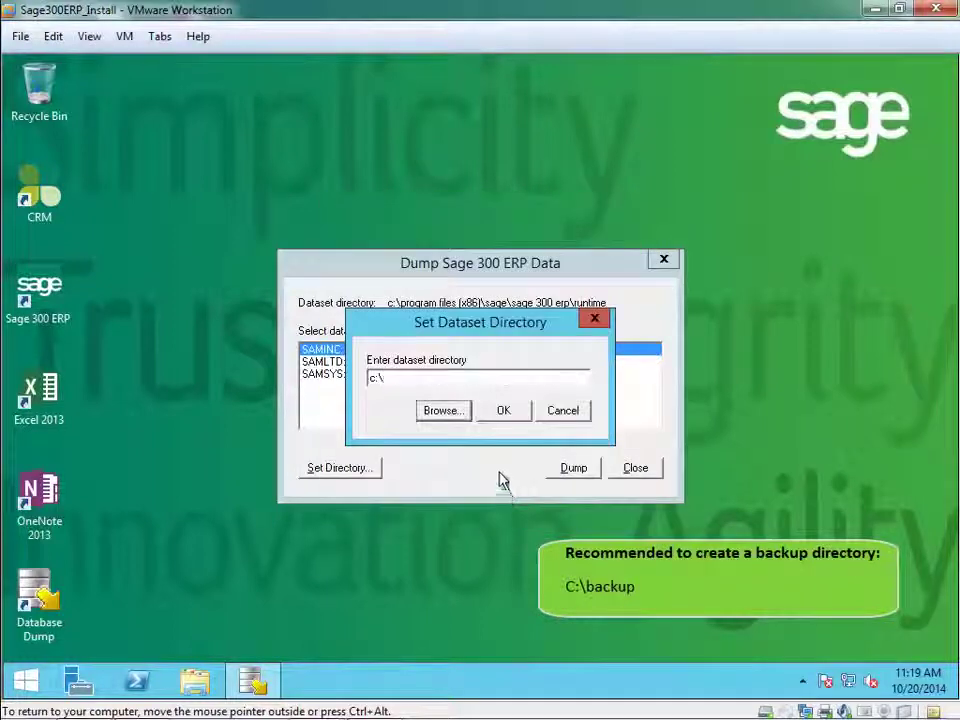
left_click(401, 377)
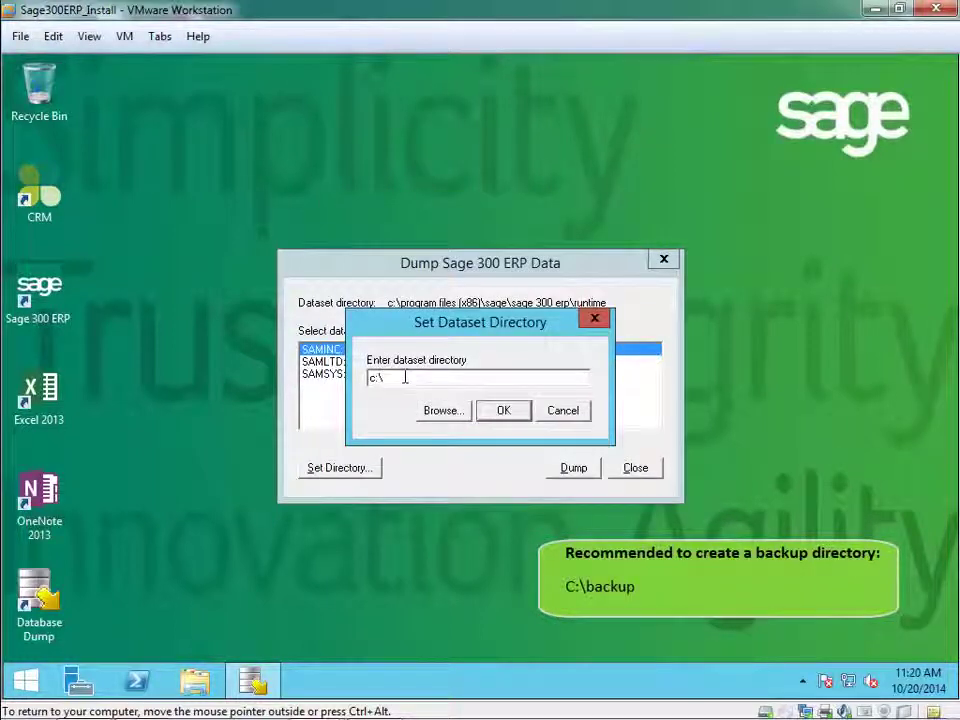
type("backup")
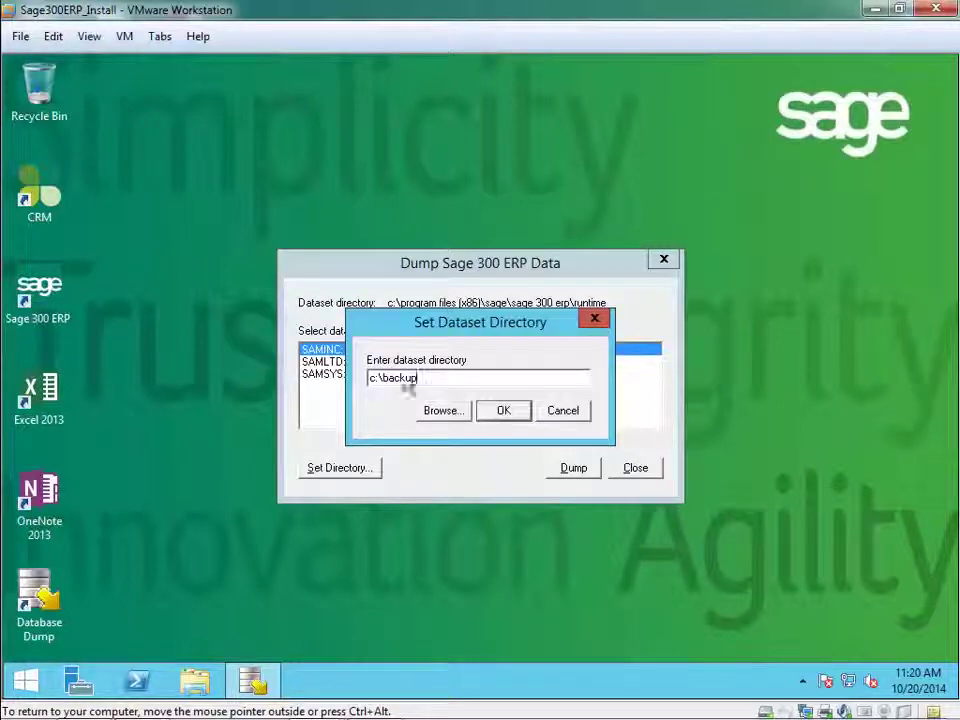
key("Return")
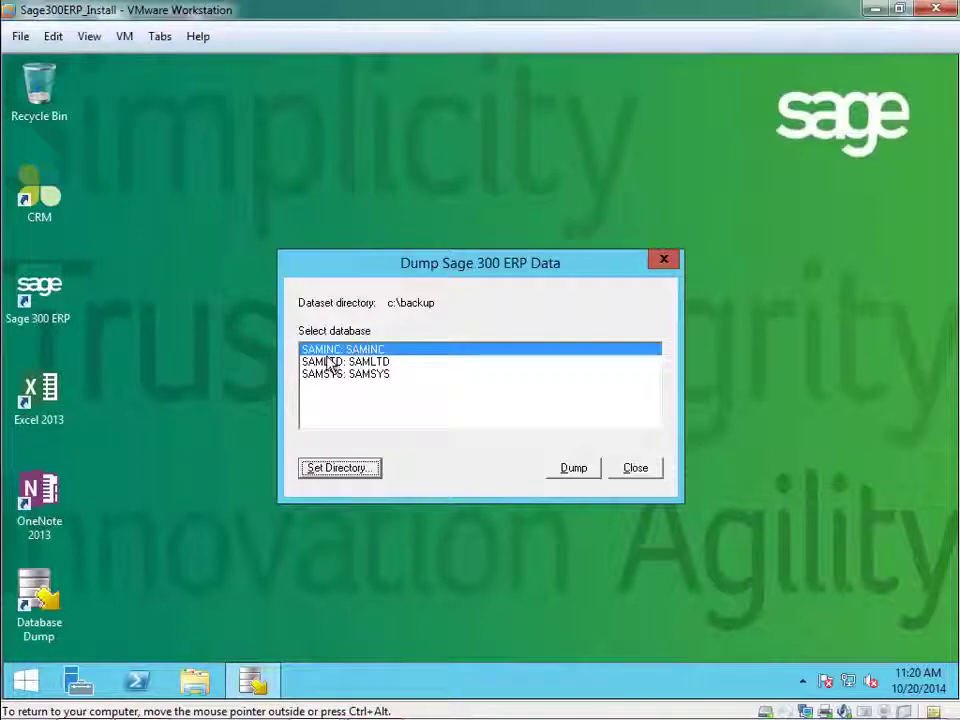
Dump SAMINC, confirming deletion of any existing dump files.
left_click(567, 475)
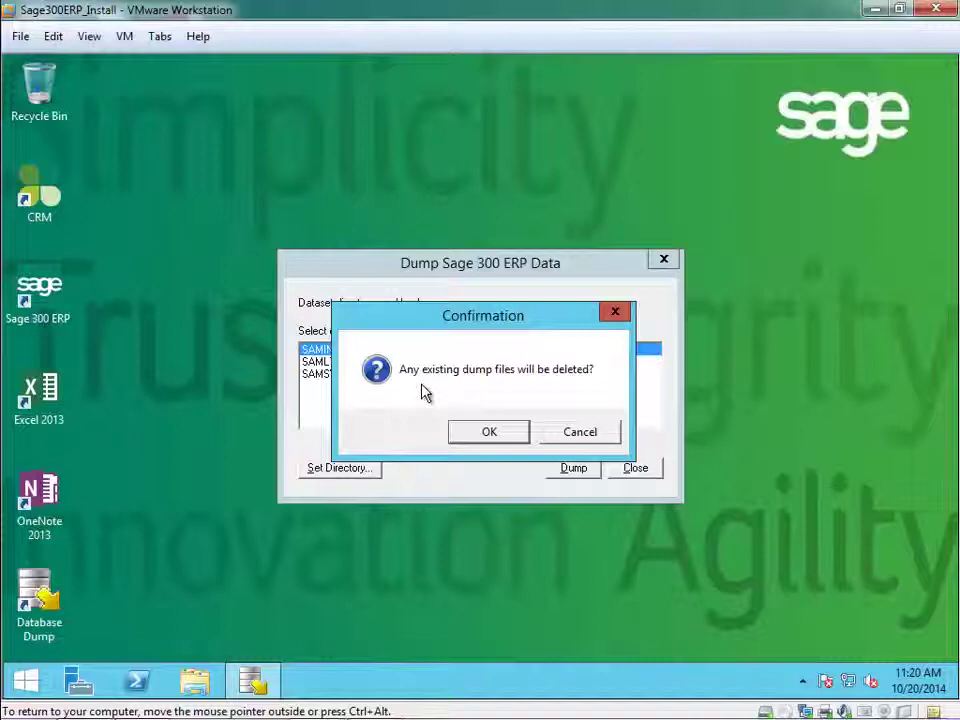
left_click(492, 436)
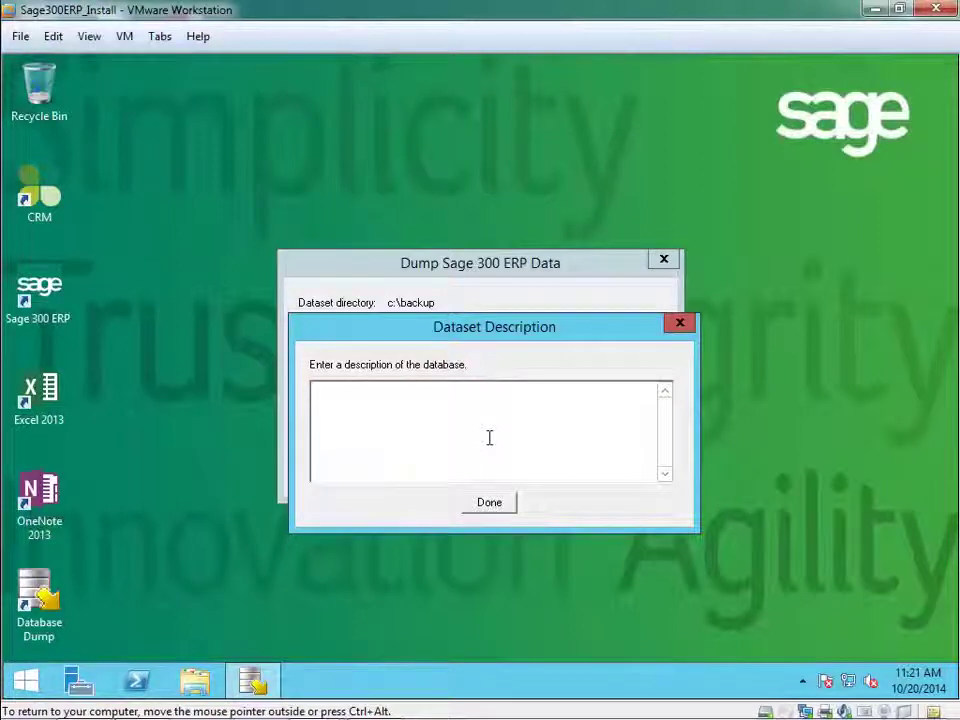
Finish the dataset description, accept the 1010-table summary, and close Database Dump.
left_click(488, 507)
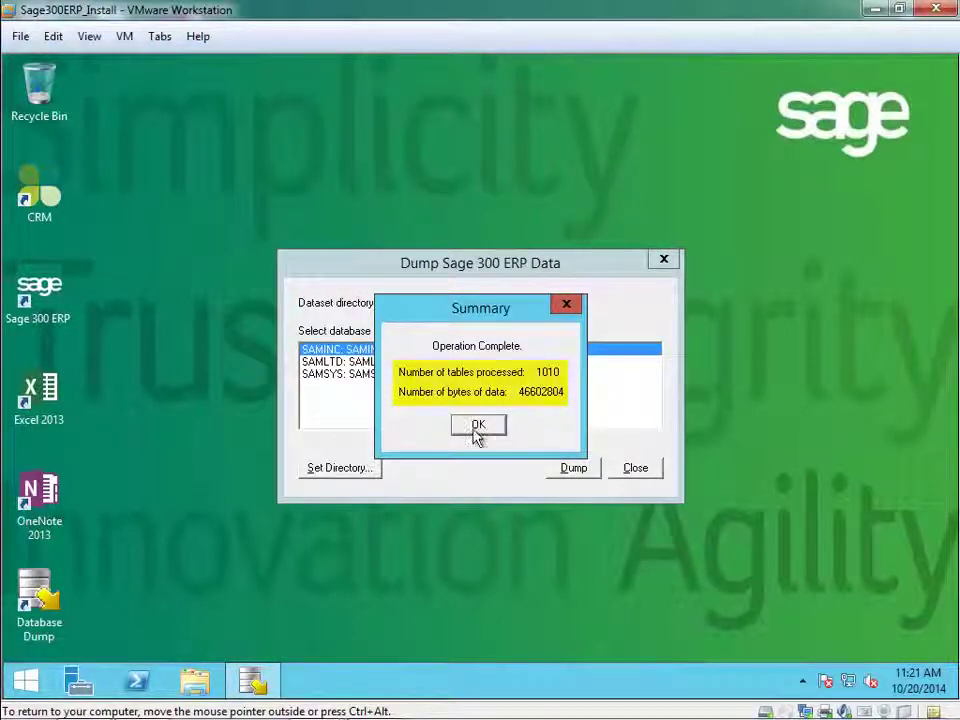
left_click(478, 426)
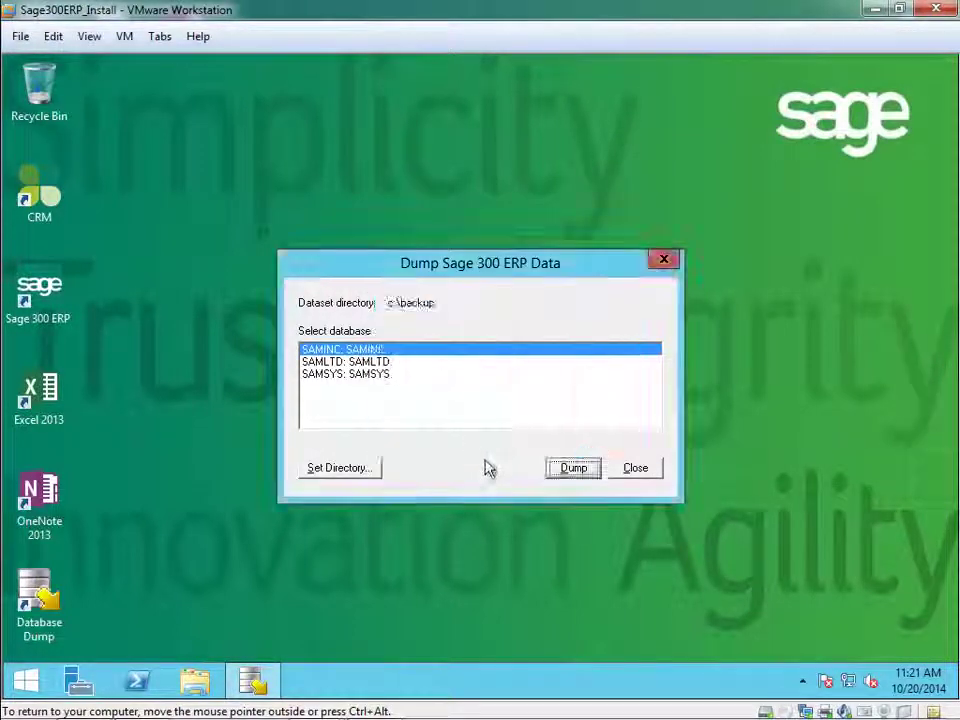
left_click(632, 469)
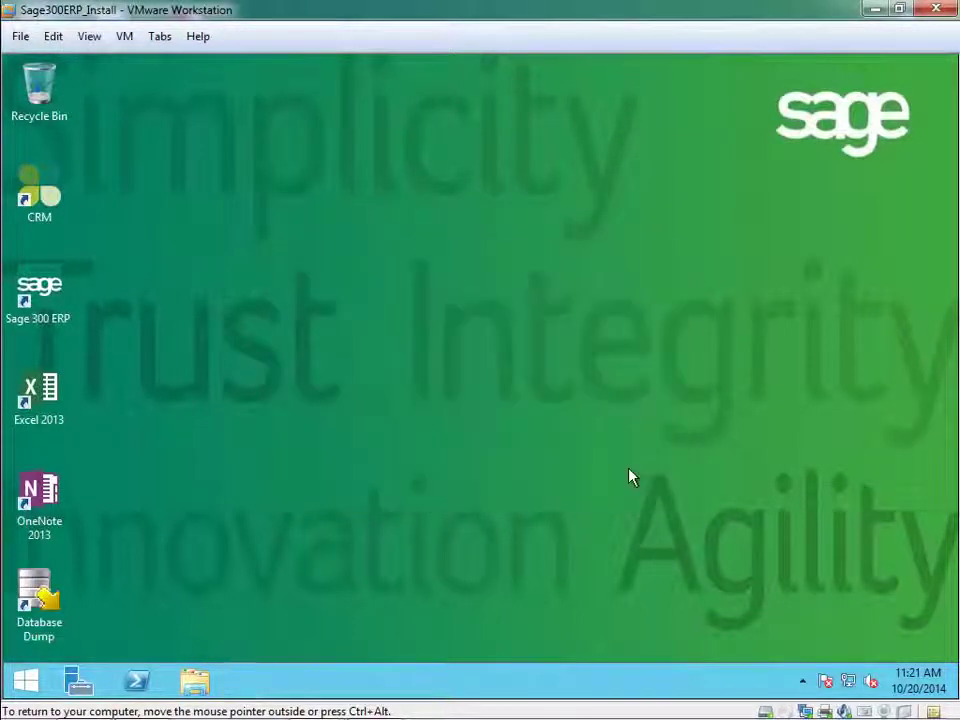
Open File Explorer and browse to the C:\backup folder.
right_click(25, 681)
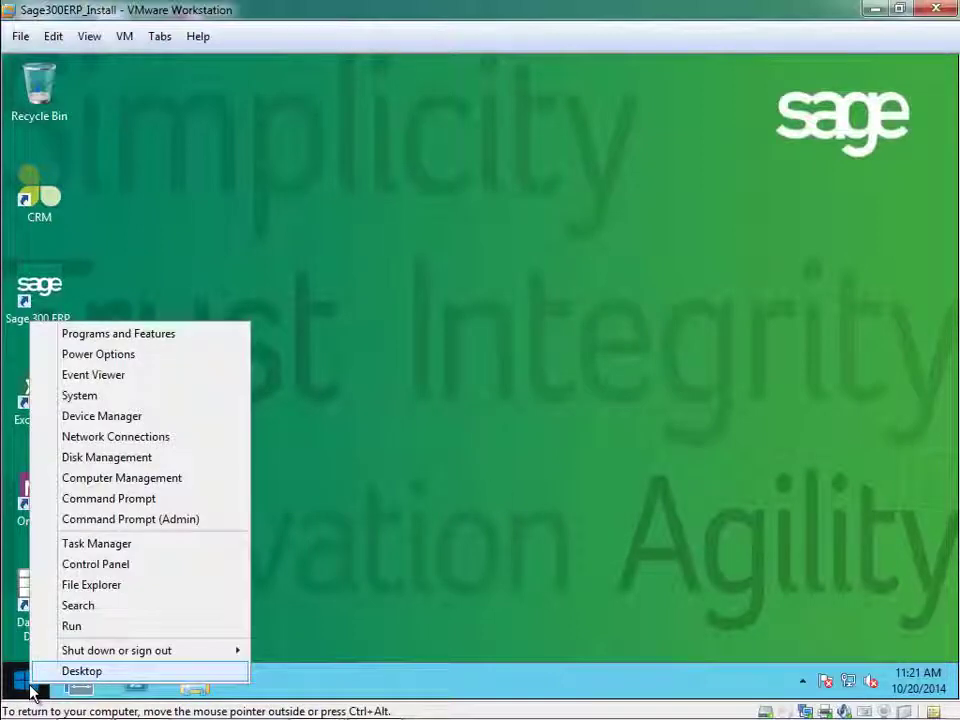
left_click(108, 586)
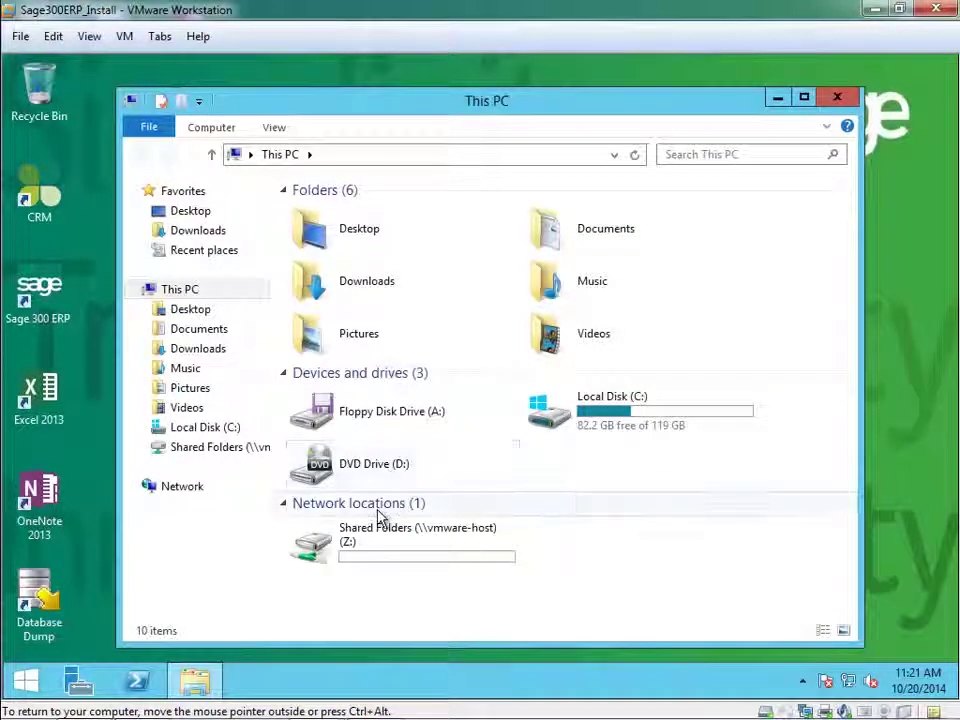
left_click(622, 413)
double_click(622, 413)
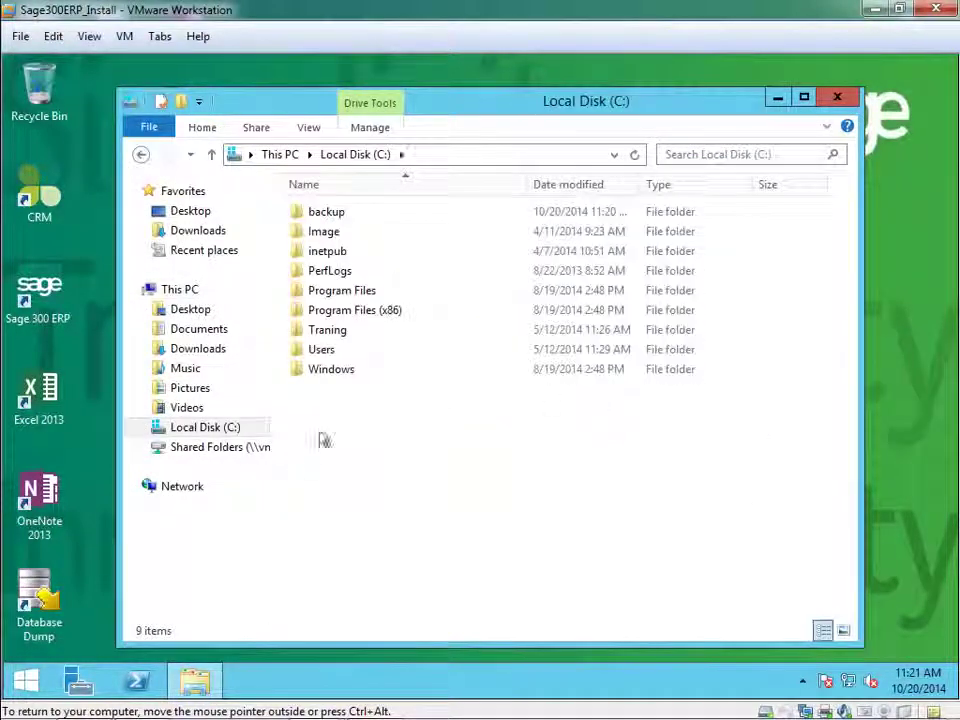
double_click(328, 213)
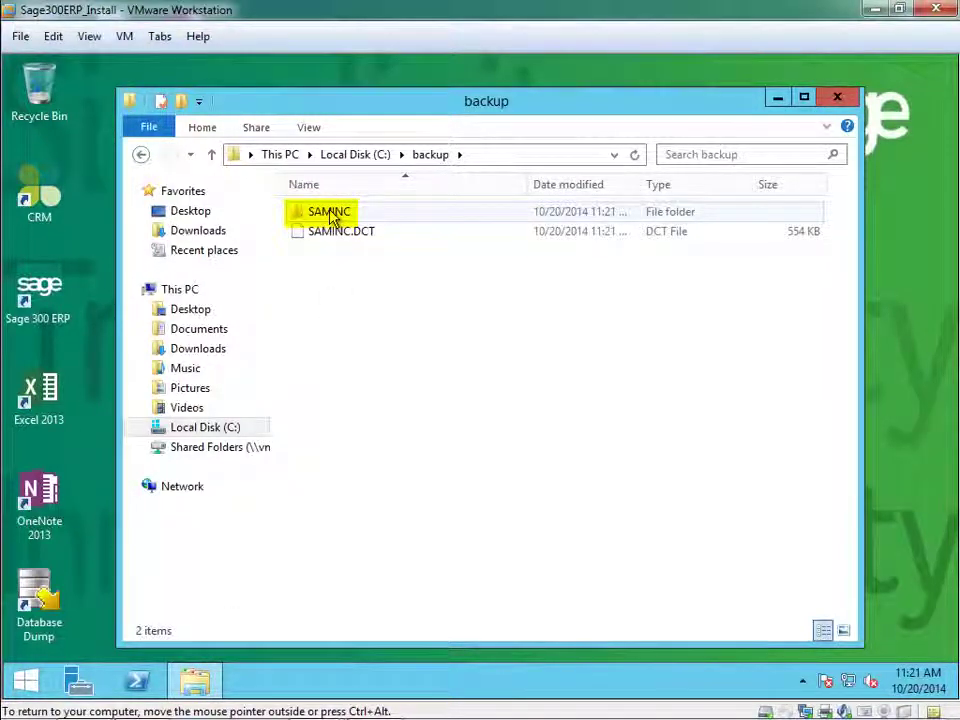
Inspect the REC files in the SAMINC folder, then return to C:\backup.
double_click(331, 216)
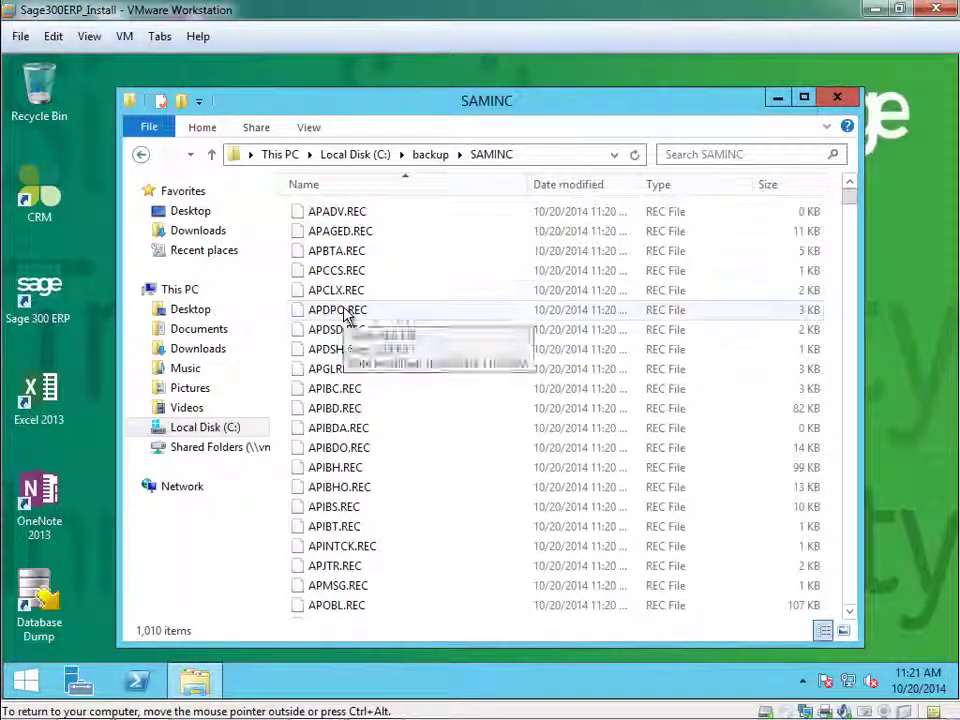
scroll(335, 325, "down", 15)
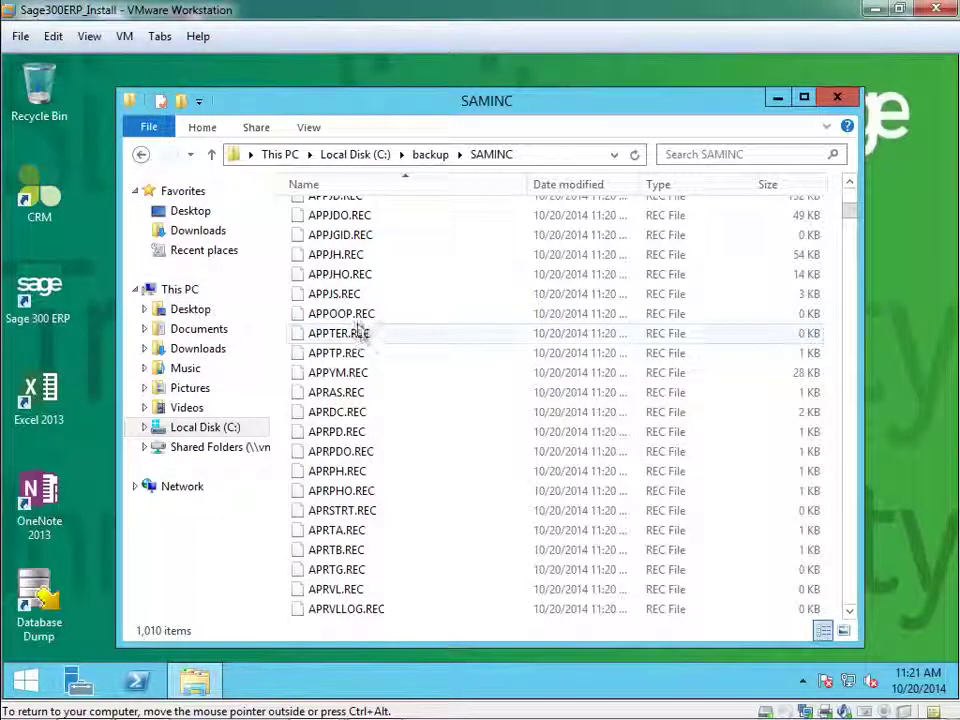
left_click(141, 154)
left_click(324, 233)
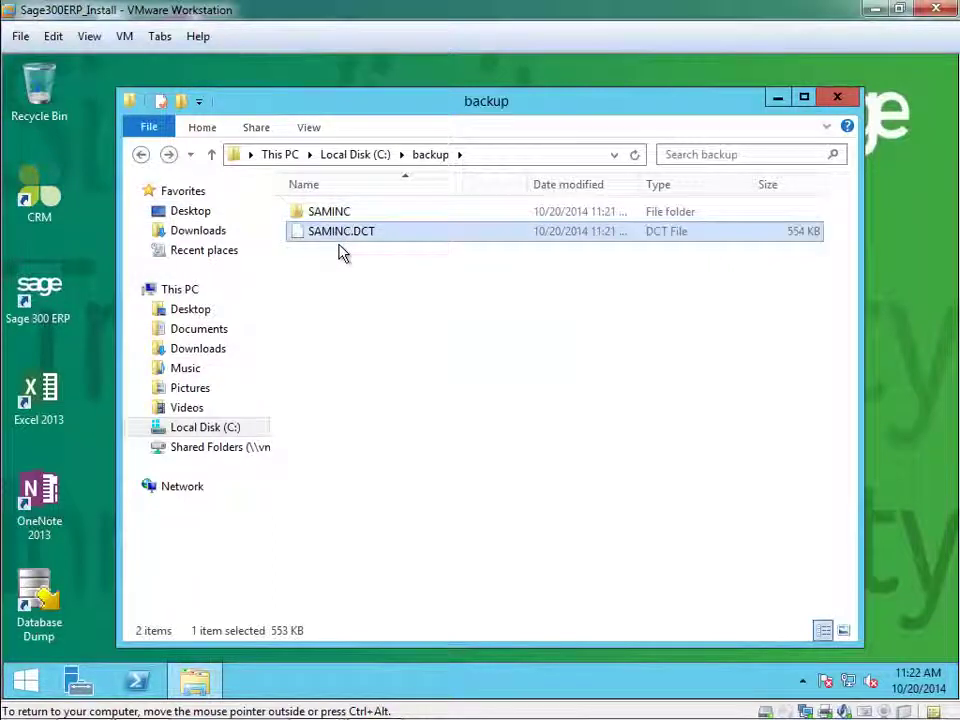